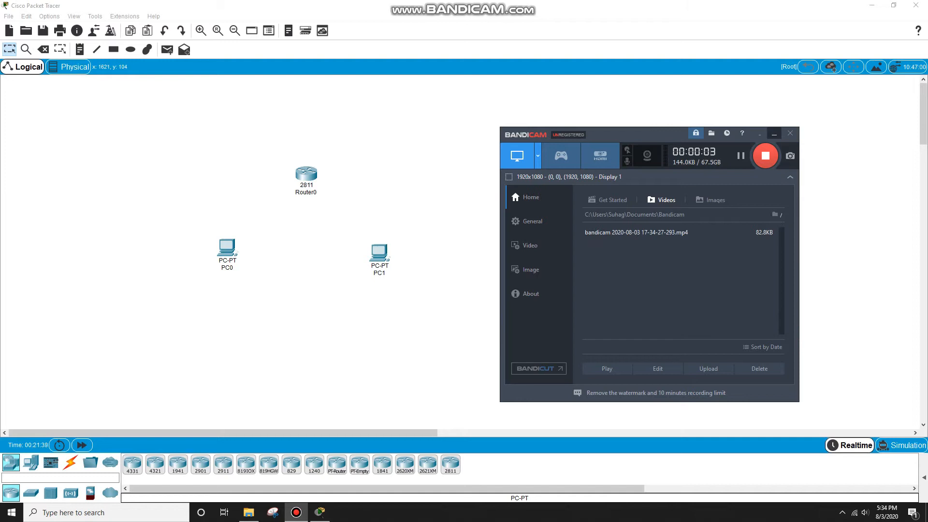
# - Cable PC0 and PC1 to Router0 with automatic connections, then bring up PC0's window
pyautogui.click(775, 134)
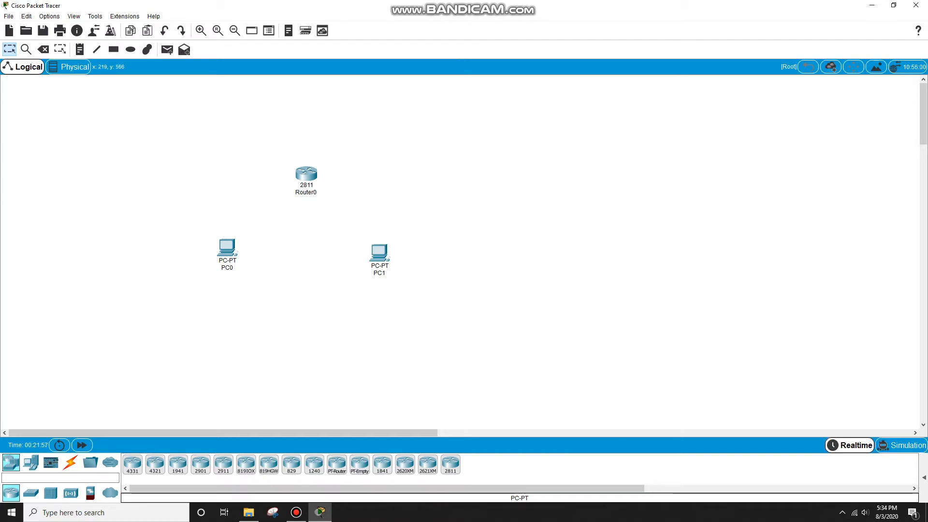
pyautogui.click(70, 463)
pyautogui.click(132, 465)
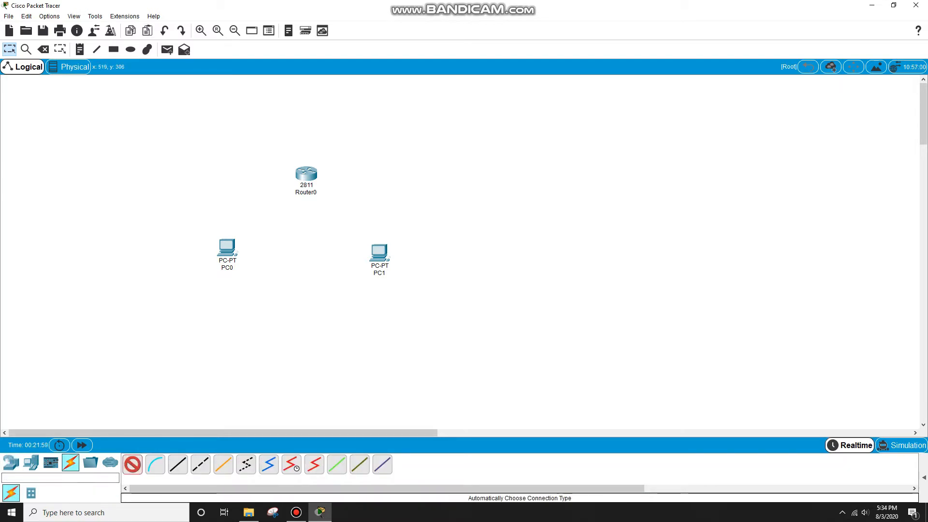
pyautogui.click(227, 251)
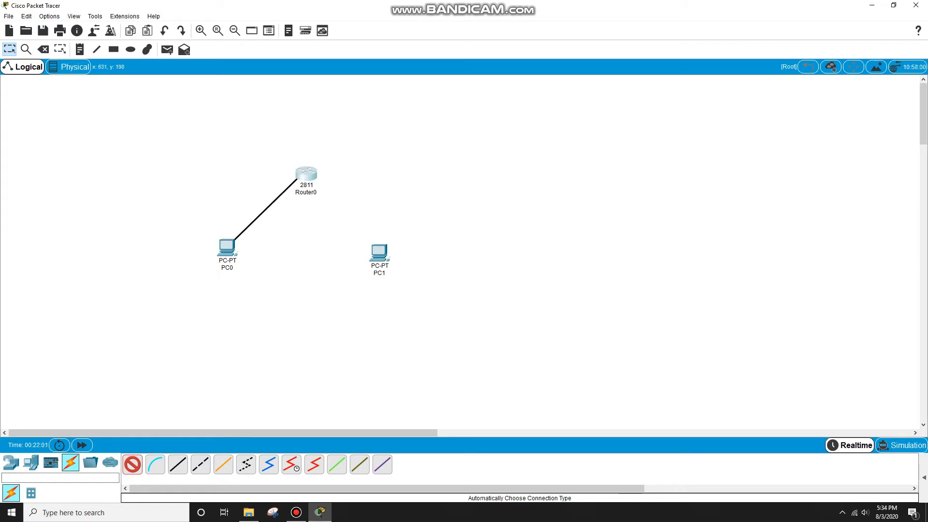
pyautogui.click(304, 175)
pyautogui.click(132, 464)
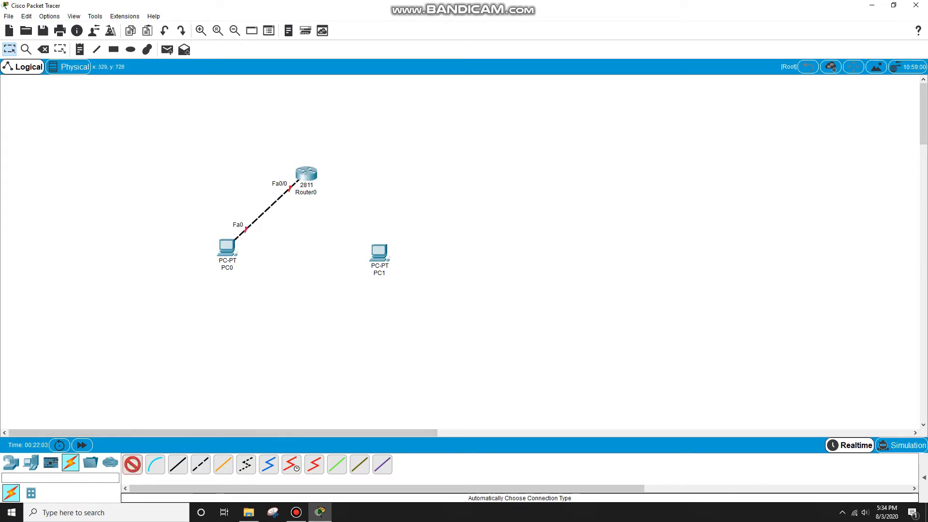
pyautogui.click(379, 252)
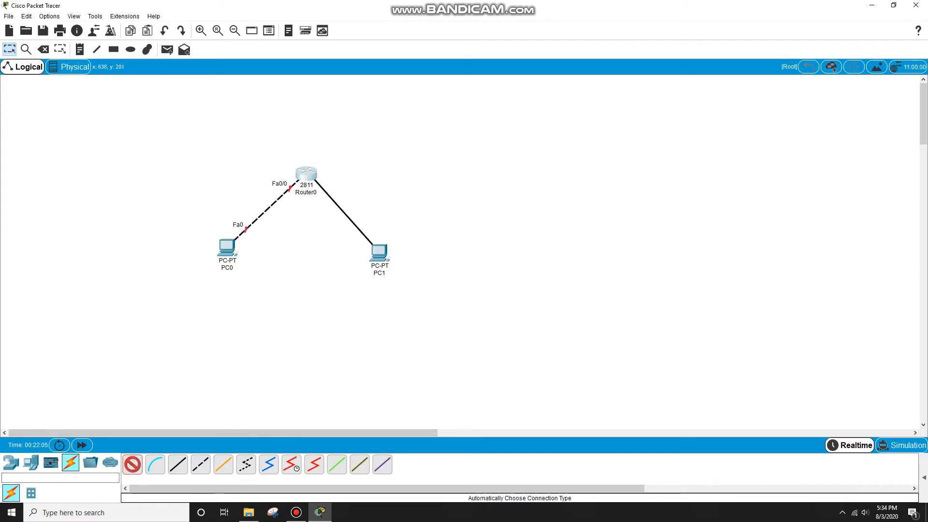
pyautogui.click(306, 176)
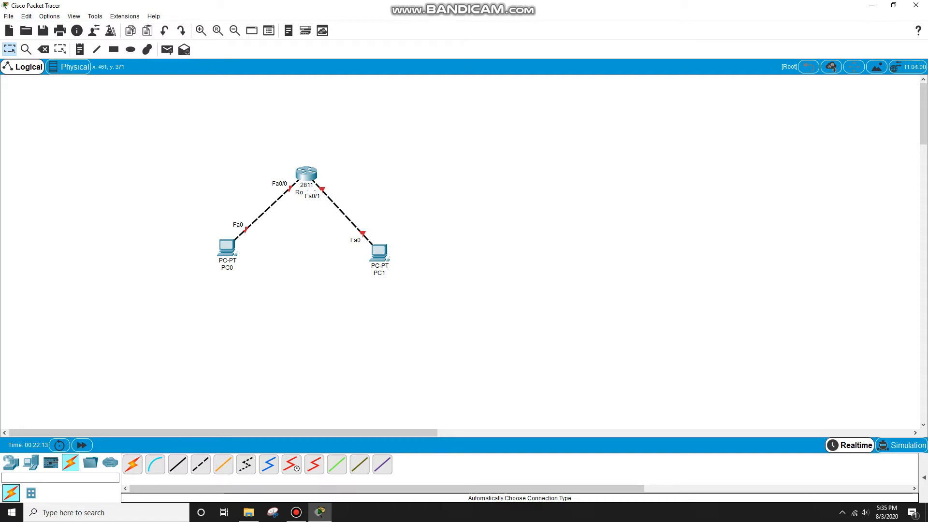
pyautogui.click(228, 248)
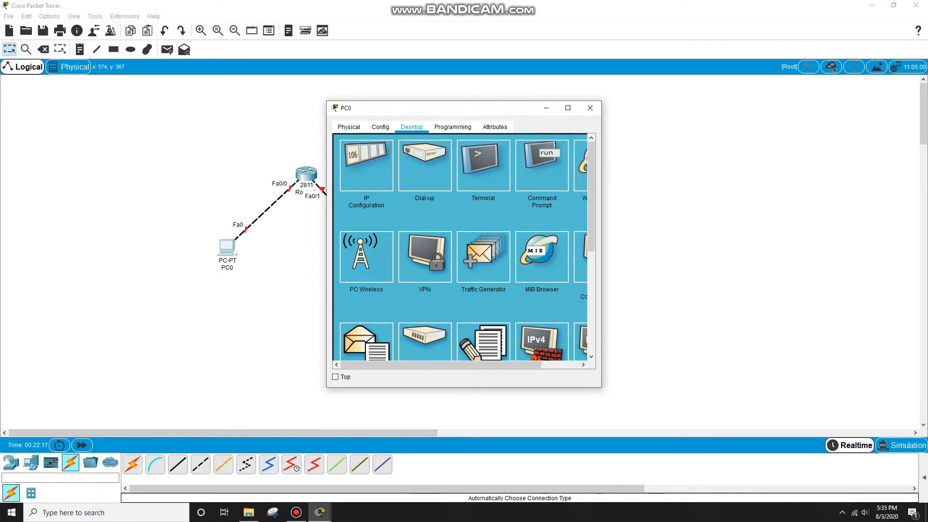
# - Give PC0 IPv6 address 2001:db8:1:2f00::2/64 with gateway 2001:db8:1:2f00::1 and close its window
pyautogui.click(366, 165)
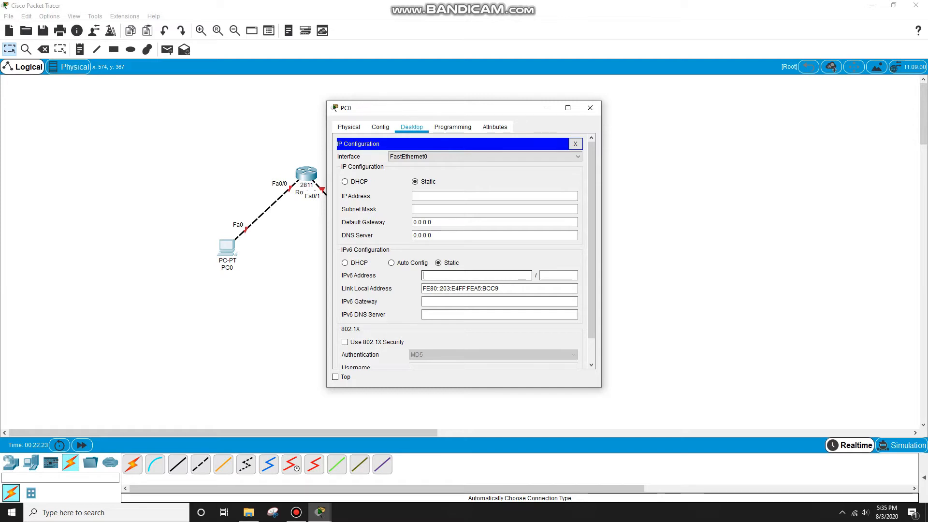
pyautogui.write('2001:')
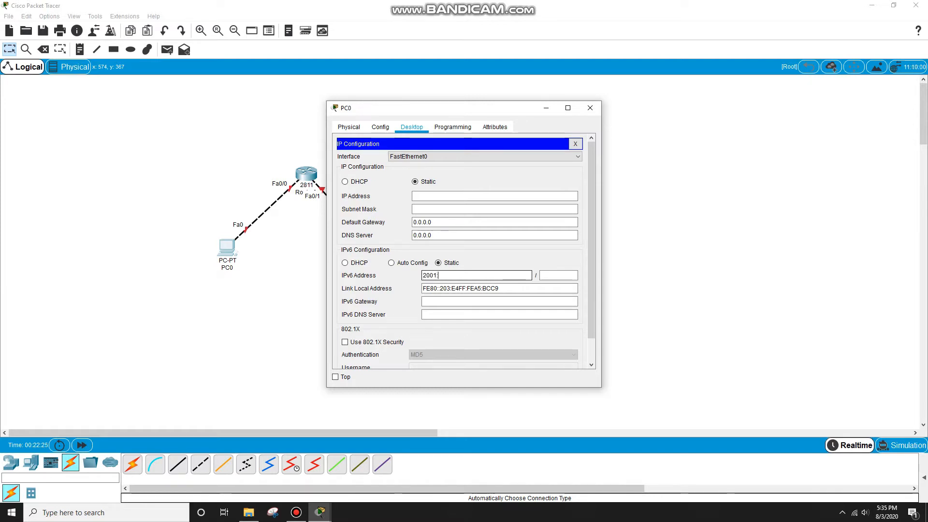
pyautogui.write('db')
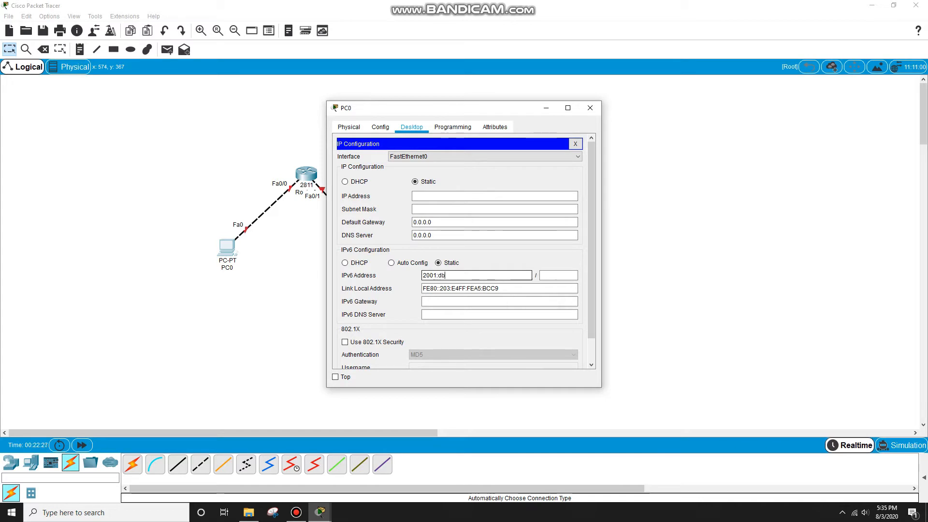
pyautogui.write('8:1')
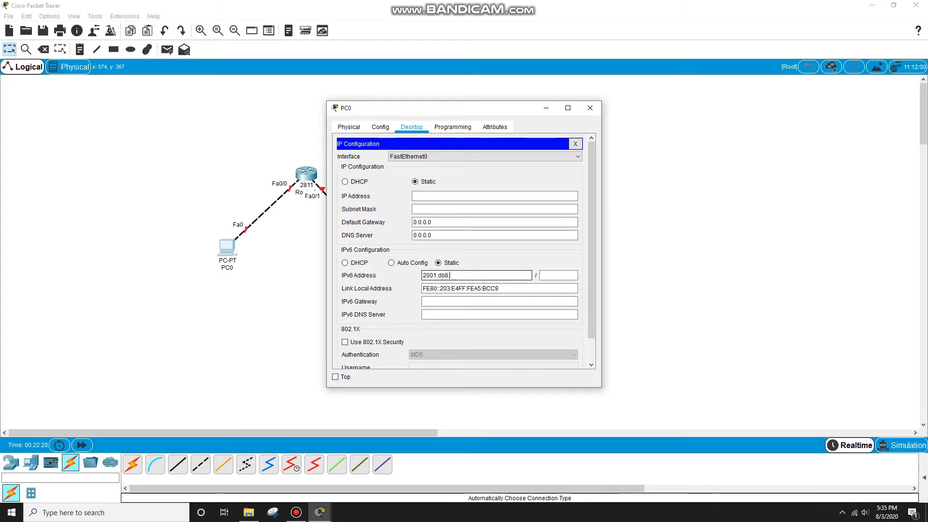
pyautogui.write(':')
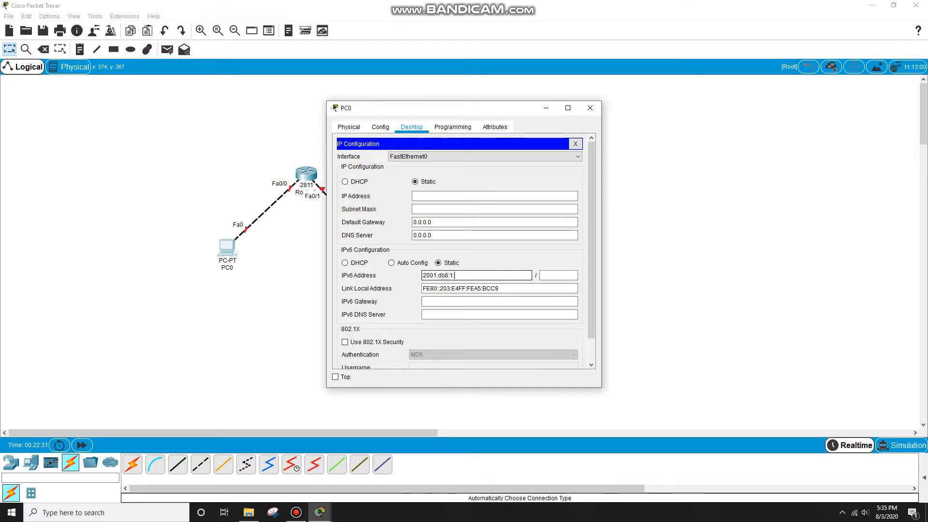
pyautogui.write('2f00:')
pyautogui.write(':2')
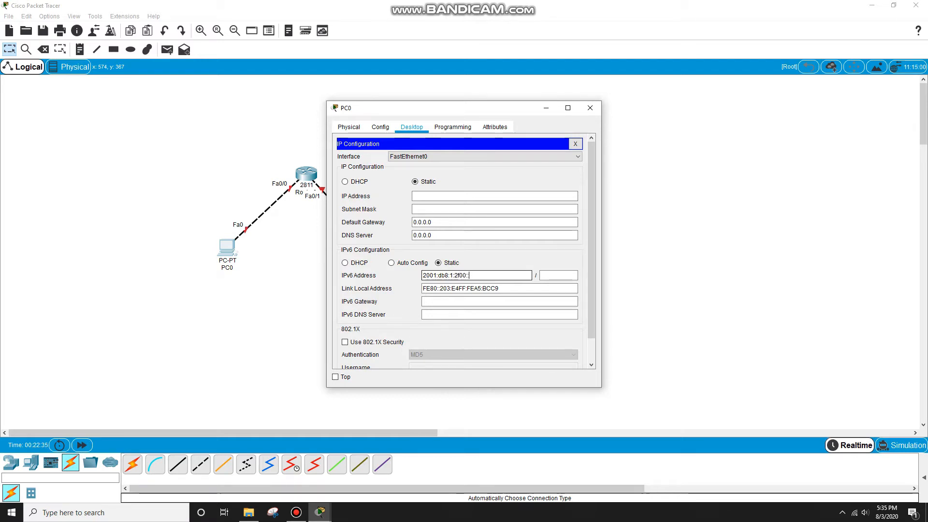
pyautogui.press('Tab')
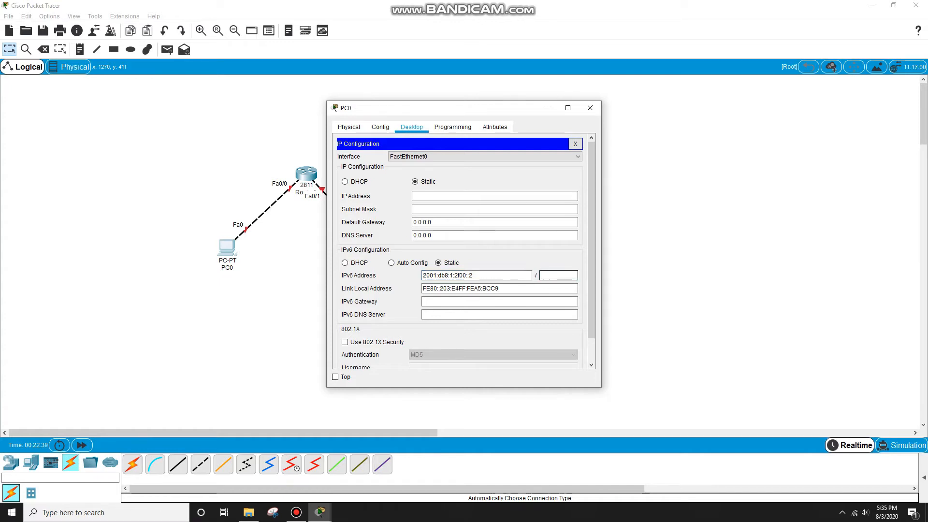
pyautogui.write('64')
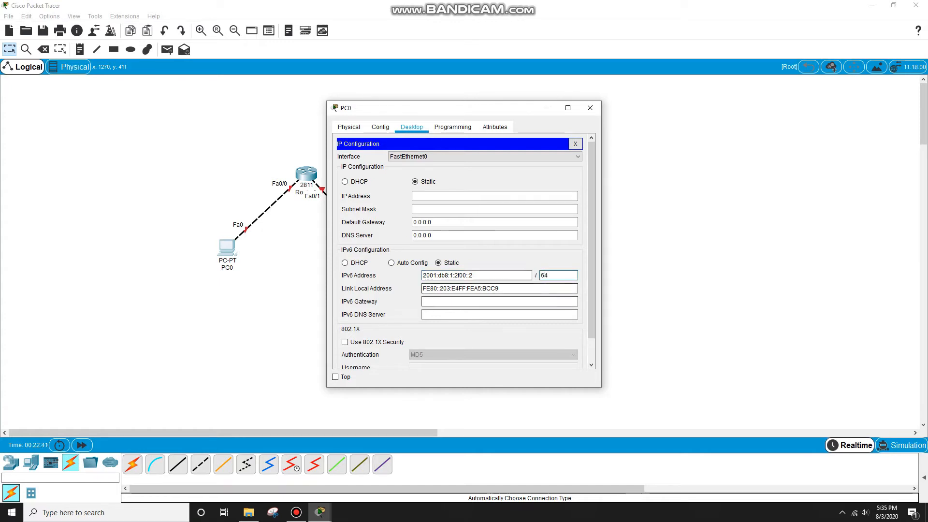
pyautogui.hotkey('shift', 'Tab')
pyautogui.hotkey('shift', 'Home')
pyautogui.hotkey('ctrl', 'c')
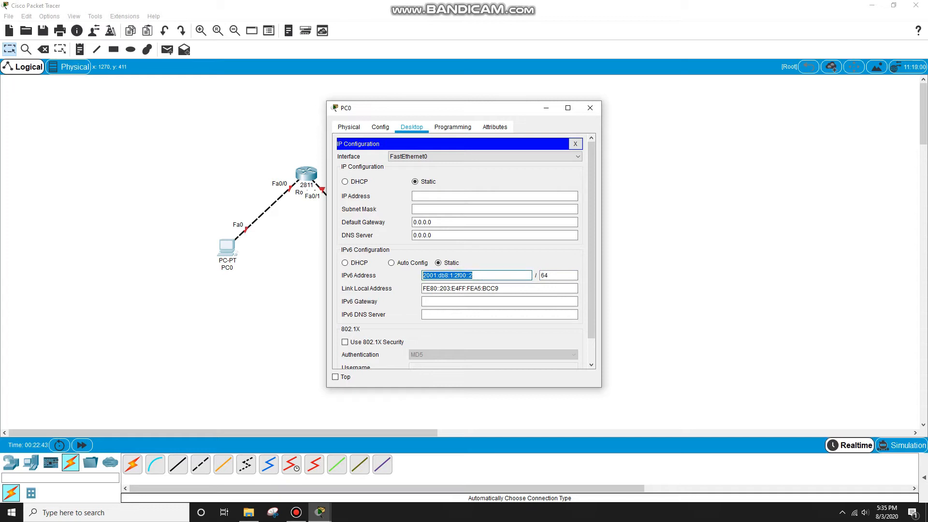
pyautogui.press('Tab')
pyautogui.press('Tab')
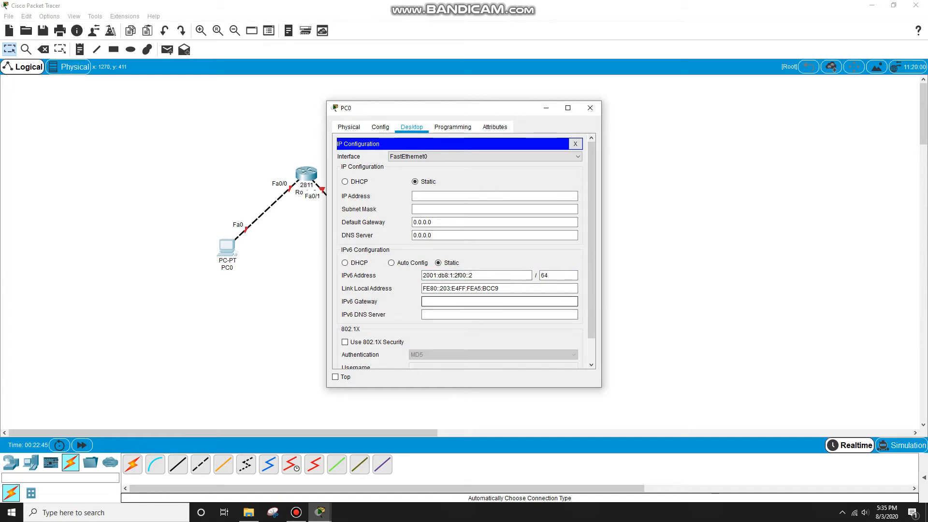
pyautogui.hotkey('ctrl', 'v')
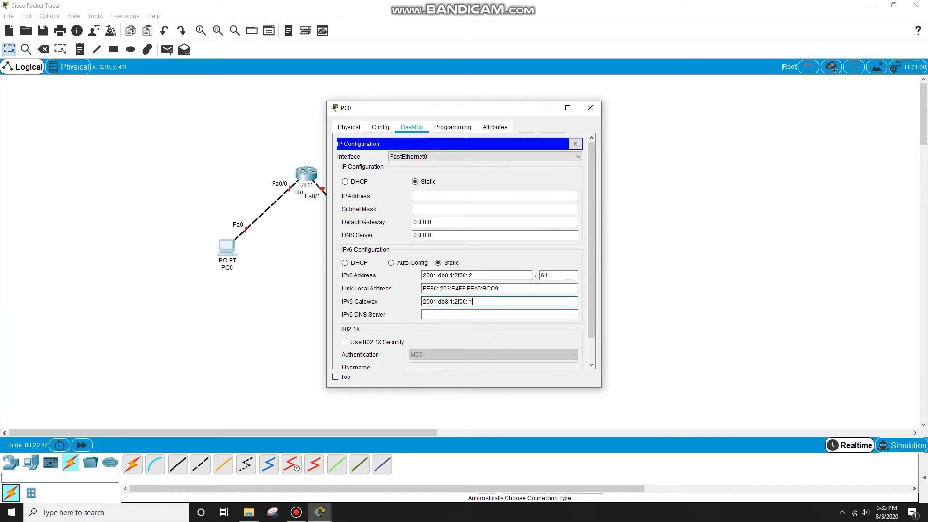
pyautogui.hotkey('alt', 'F4')
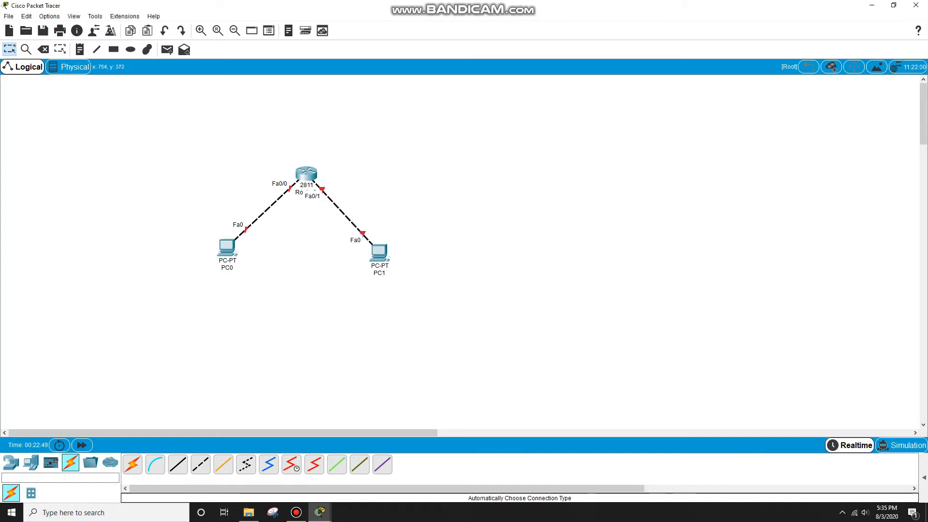
pyautogui.click(380, 251)
# - Correct PC1's IPv6 address to 2001:db8:1:2f80::2 with prefix length 64
pyautogui.click(411, 127)
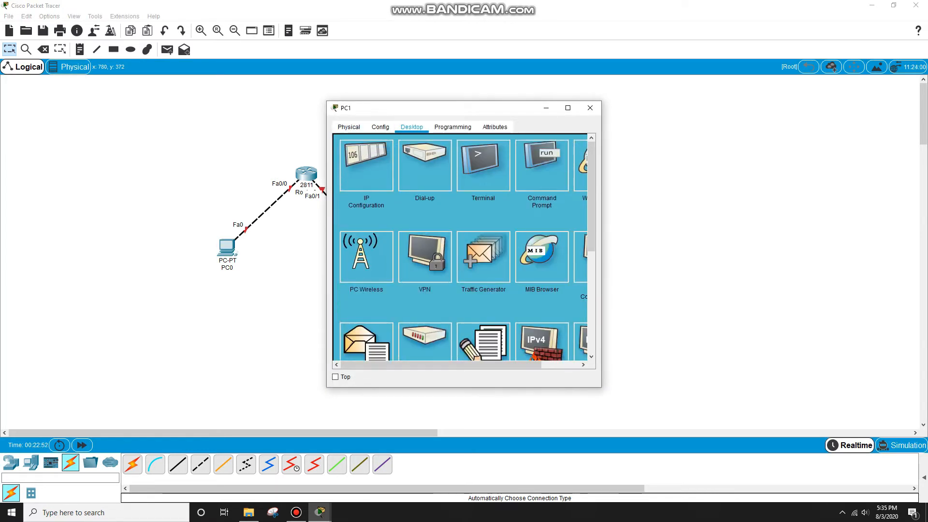
pyautogui.moveTo(408, 112); pyautogui.dragTo(514, 129)
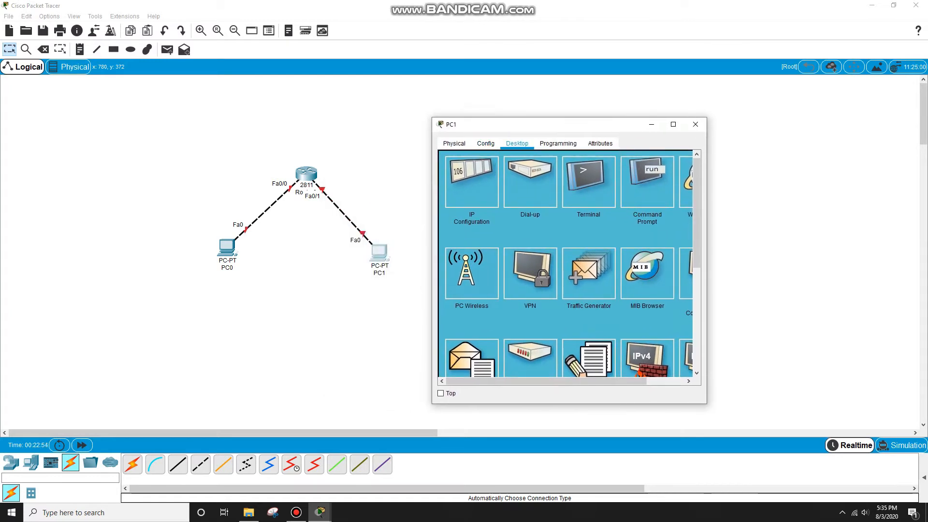
pyautogui.click(472, 185)
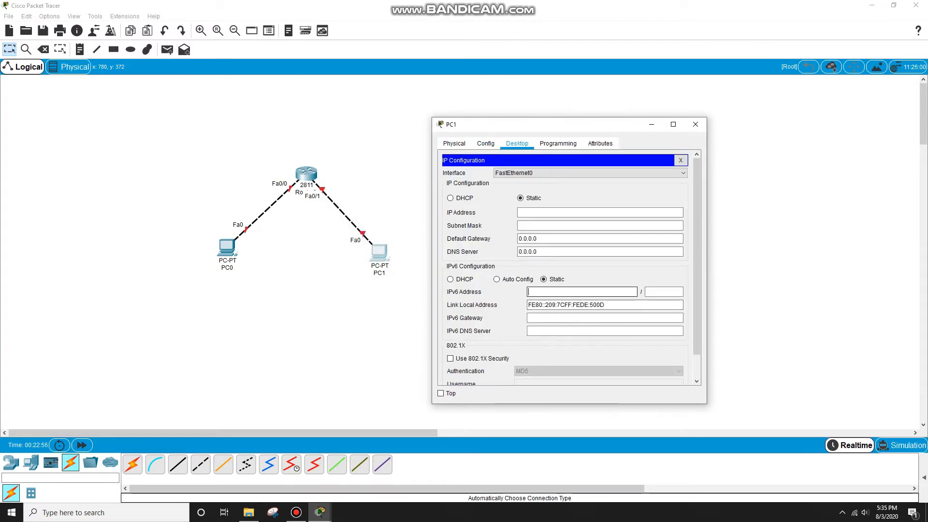
pyautogui.write('2001:db8:1:2f00::2')
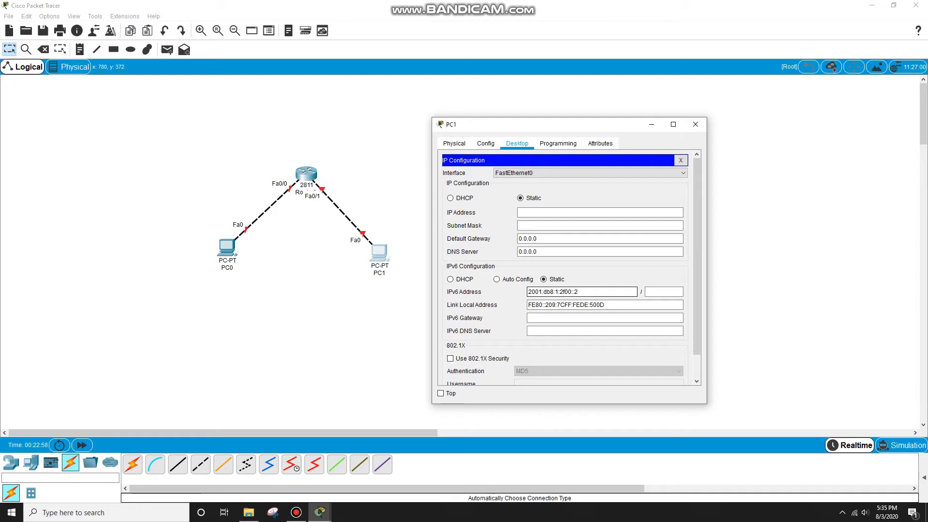
pyautogui.moveTo(569, 291); pyautogui.dragTo(565, 292)
pyautogui.press('Tab')
pyautogui.write('64')
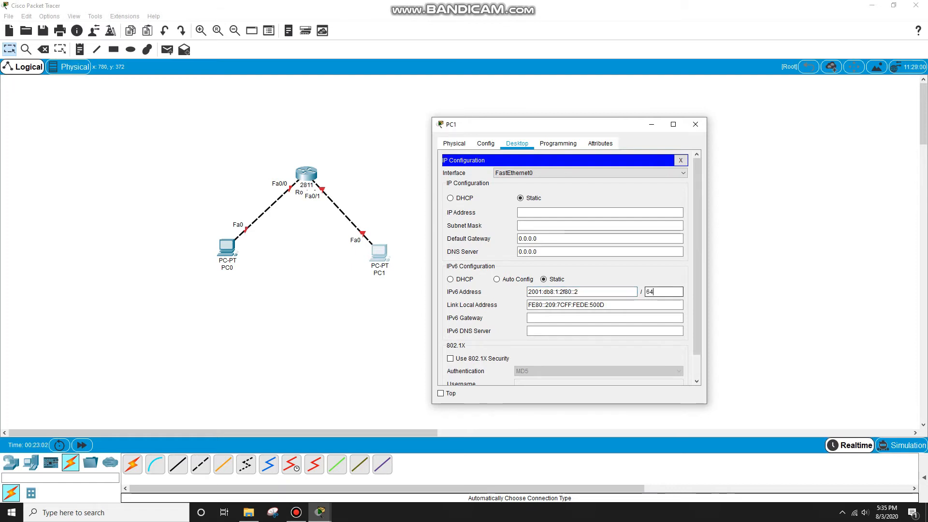
pyautogui.press('Tab')
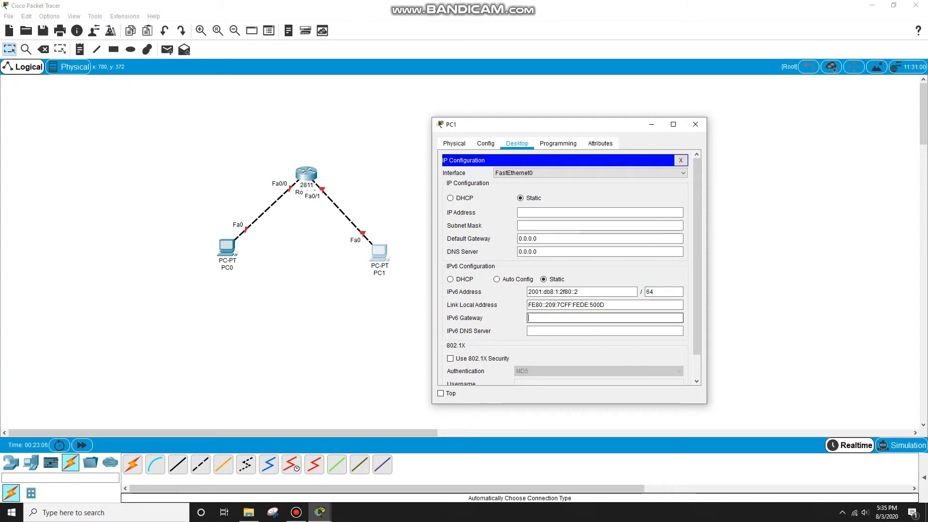
# - Set PC1's IPv6 gateway to 2001:db8:1:2f80::1 and close its window
pyautogui.hotkey('shift', 'Tab')
pyautogui.hotkey('shift', 'Tab')
pyautogui.hotkey('shift', 'Tab')
pyautogui.hotkey('shift', 'Tab')
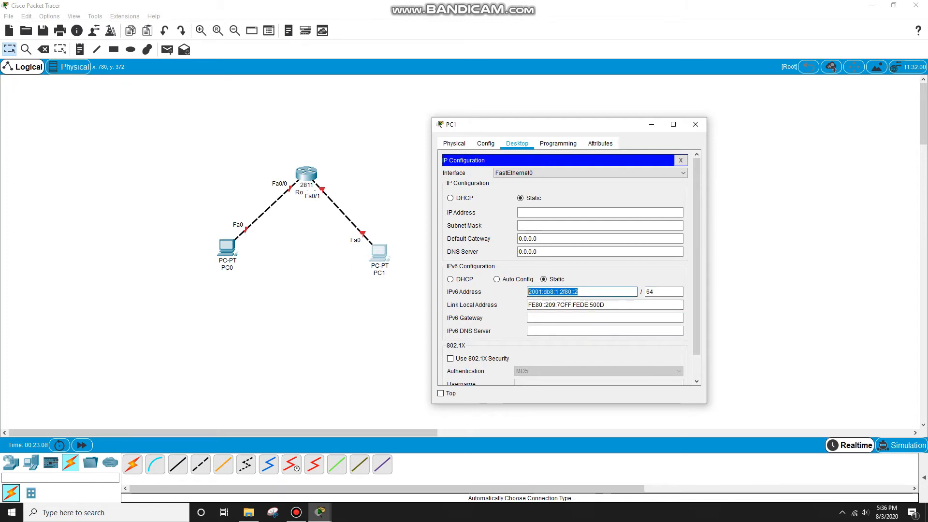
pyautogui.press('Tab')
pyautogui.press('Tab')
pyautogui.write('2001:db8:1:2f80::2')
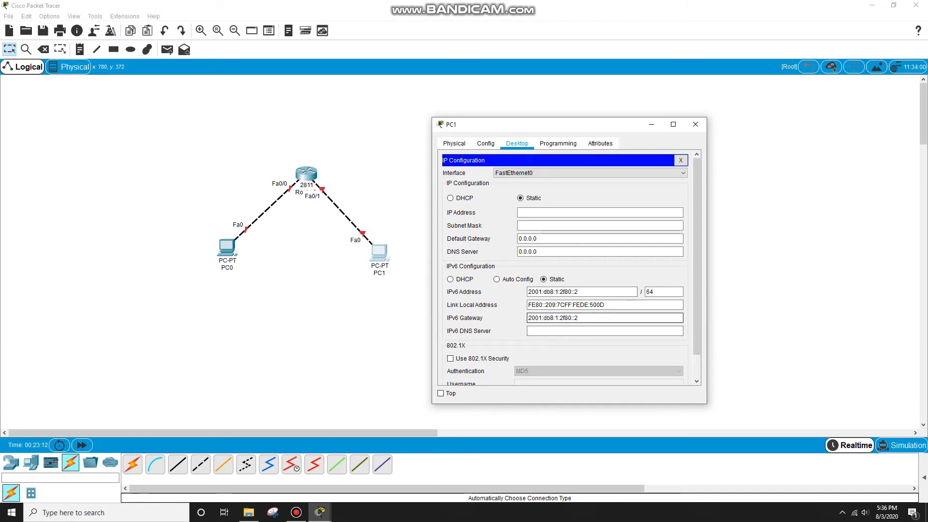
pyautogui.hotkey('shift', 'Left')
pyautogui.write('1')
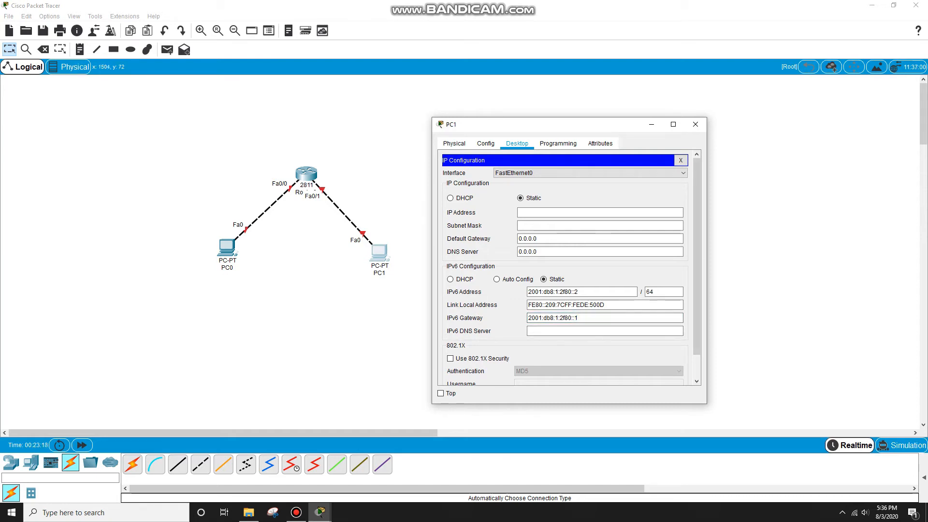
pyautogui.click(696, 124)
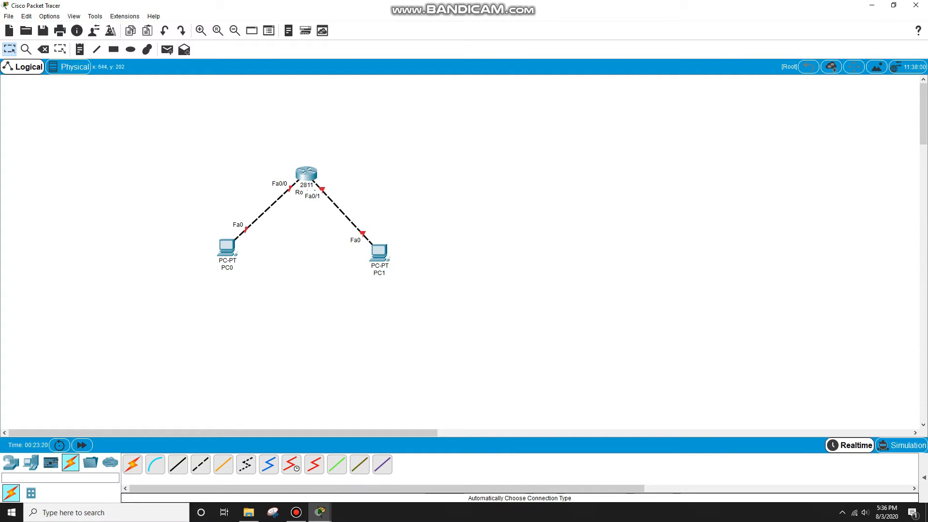
# - Briefly check Router0, PC0 and PC1 settings, then close every device window
pyautogui.click(306, 174)
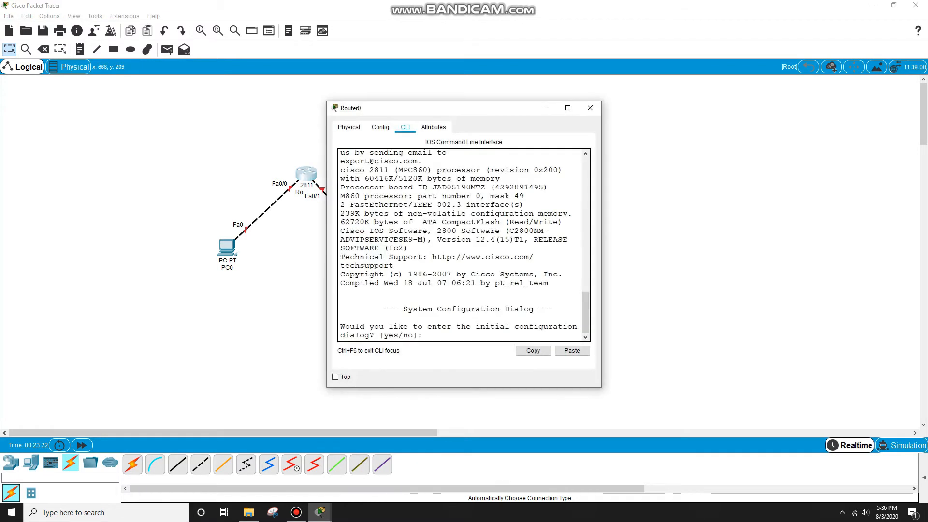
pyautogui.click(589, 107)
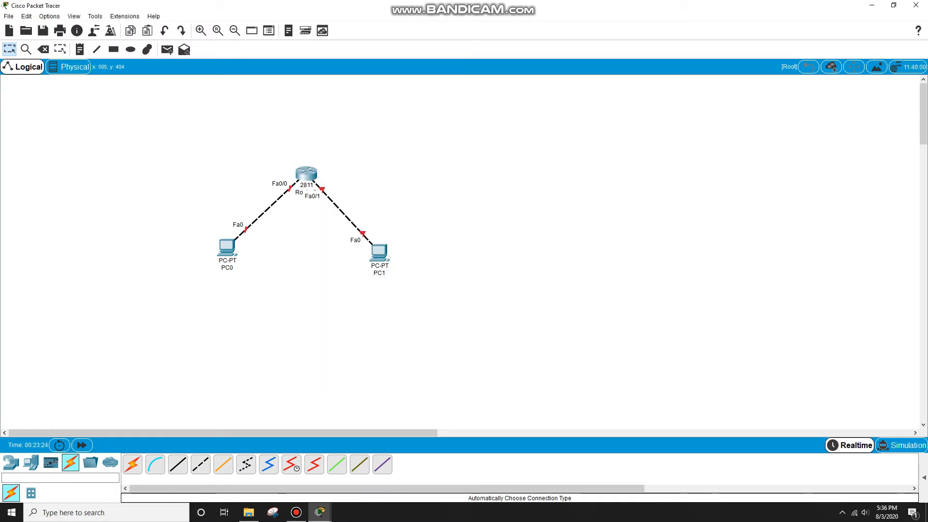
pyautogui.click(228, 247)
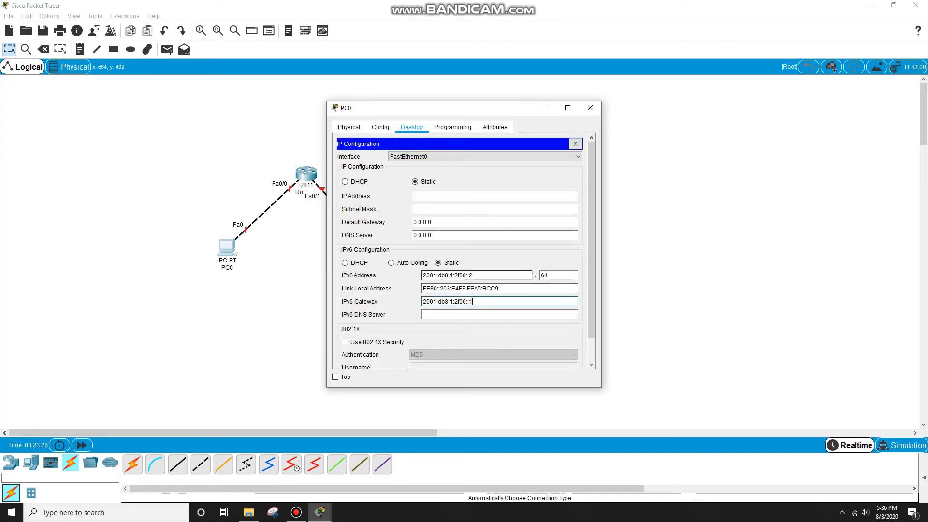
pyautogui.click(590, 108)
pyautogui.click(380, 253)
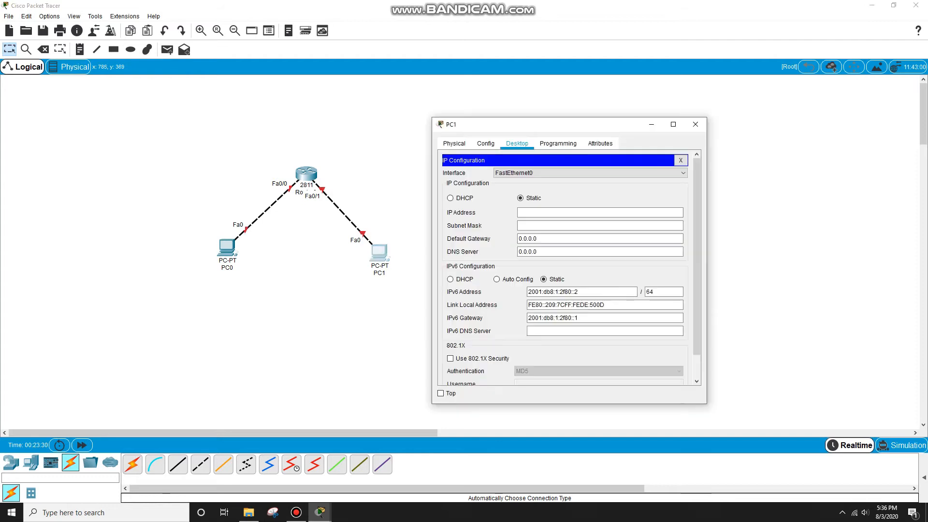
pyautogui.click(695, 124)
pyautogui.click(227, 248)
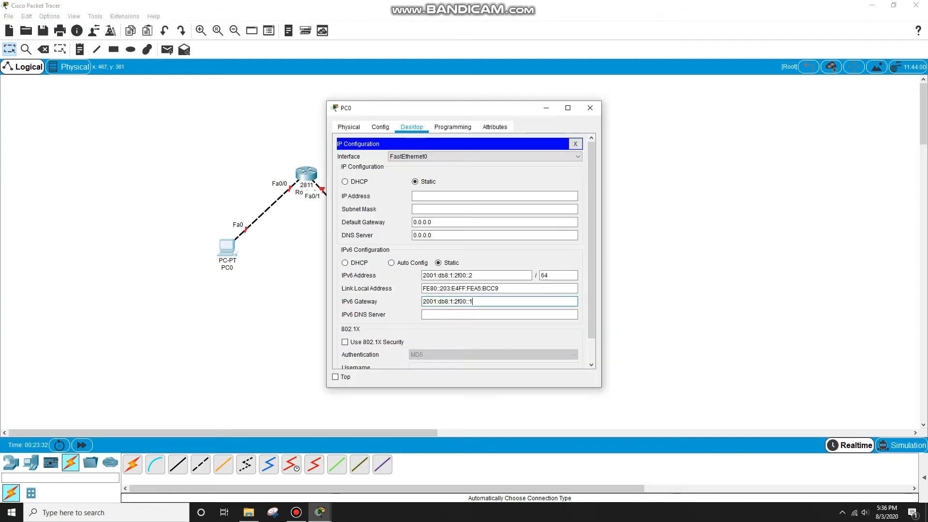
pyautogui.hotkey('ctrl', 'a')
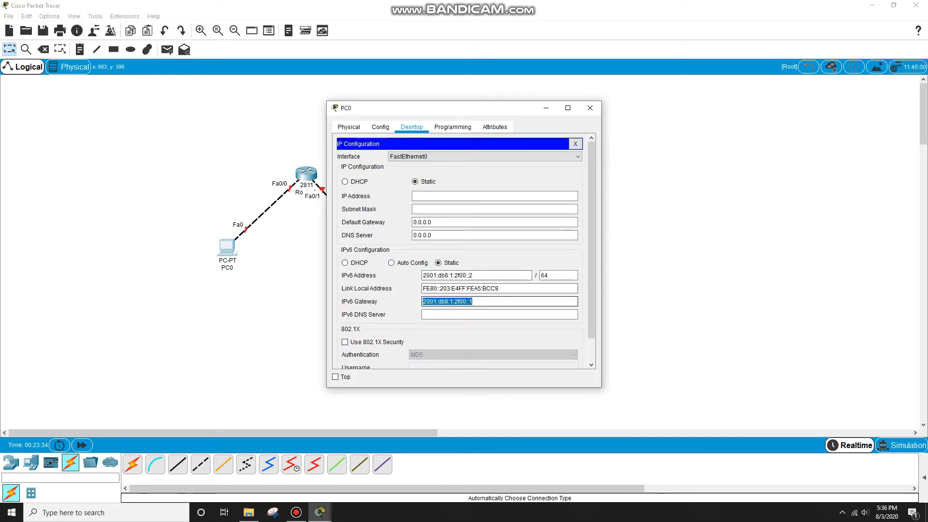
pyautogui.click(590, 107)
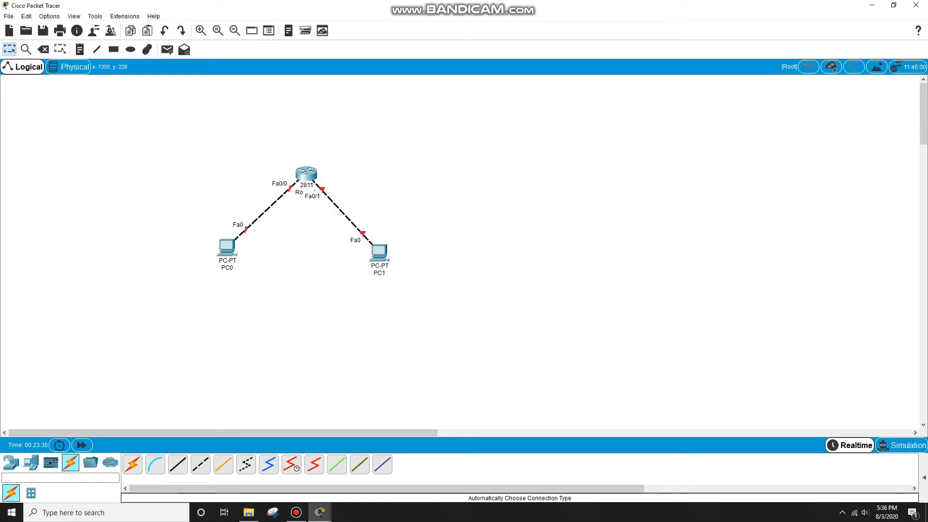
# - Skip Router0's setup dialog and enter global configuration mode via enable and conf t
pyautogui.click(306, 174)
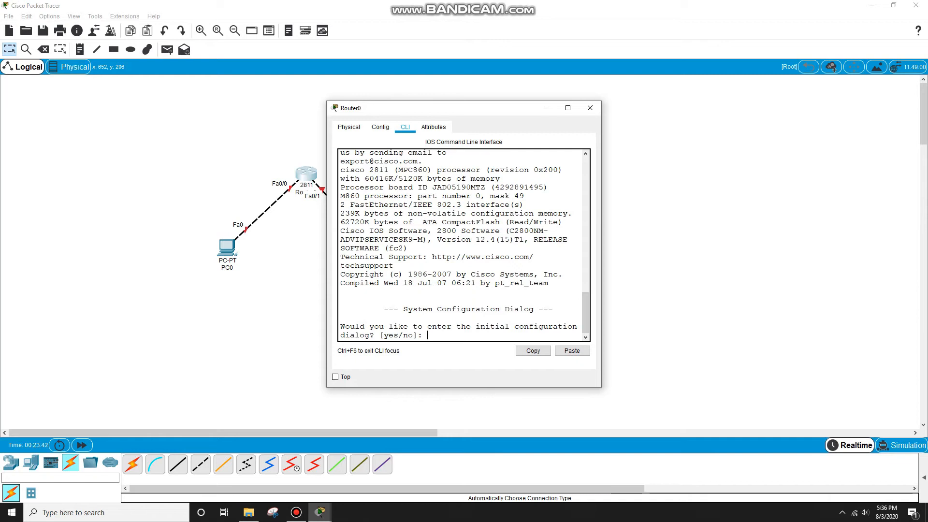
pyautogui.write('no')
pyautogui.press('Return')
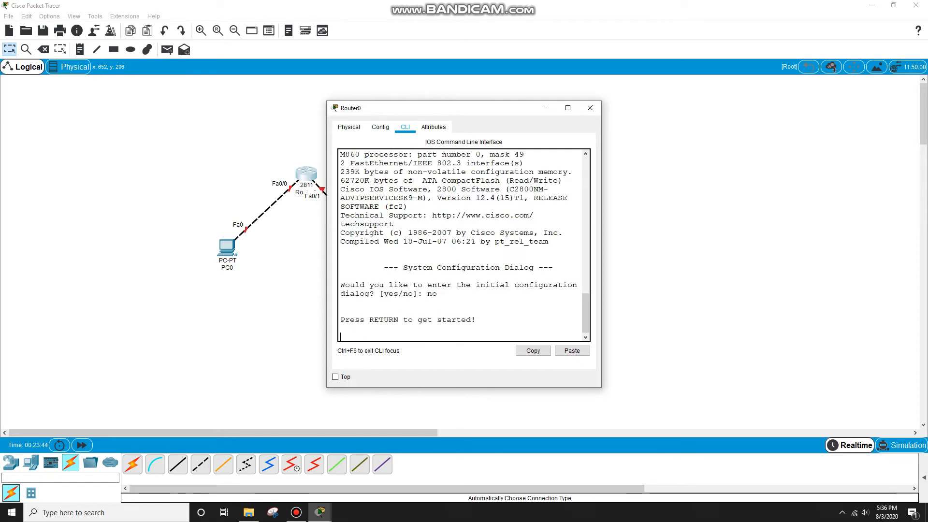
pyautogui.press('Return')
pyautogui.write('en')
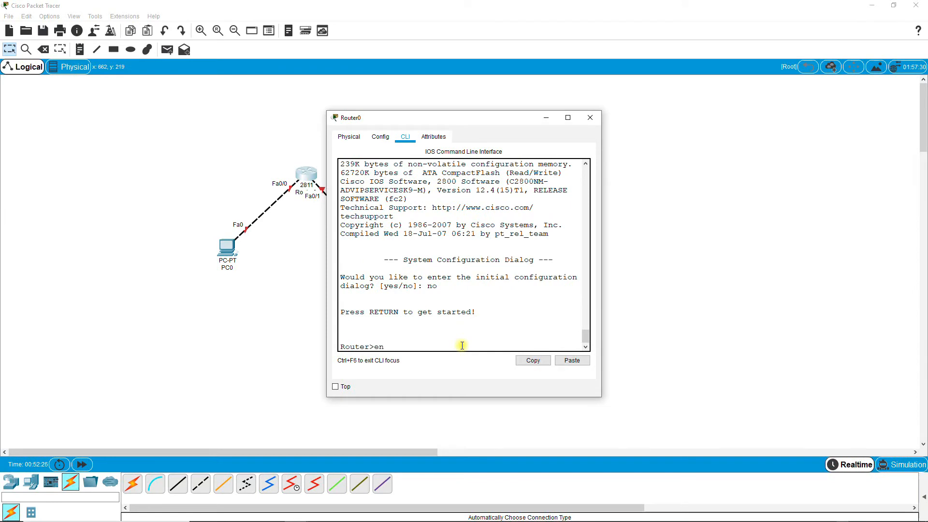
pyautogui.press('Return')
pyautogui.write('co')
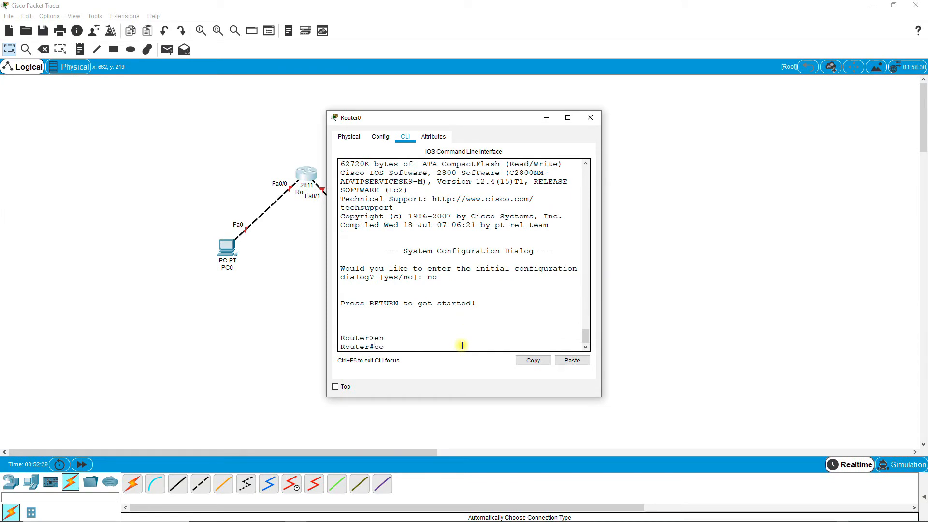
pyautogui.write('nf t')
pyautogui.press('Return')
pyautogui.write('ipv6')
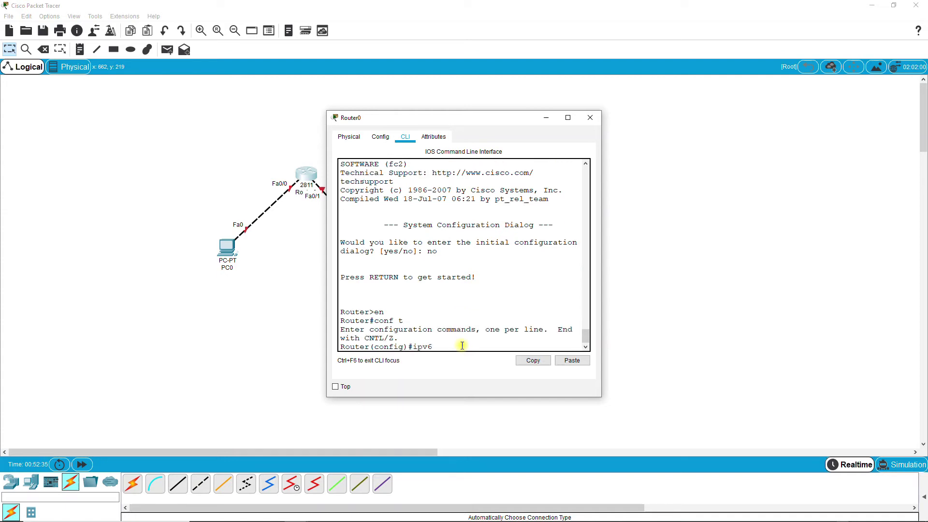
pyautogui.write('i')
# - Enable ipv6 unicast-routing on Router0
pyautogui.press('BackSpace')
pyautogui.write('uni')
pyautogui.press('Tab')
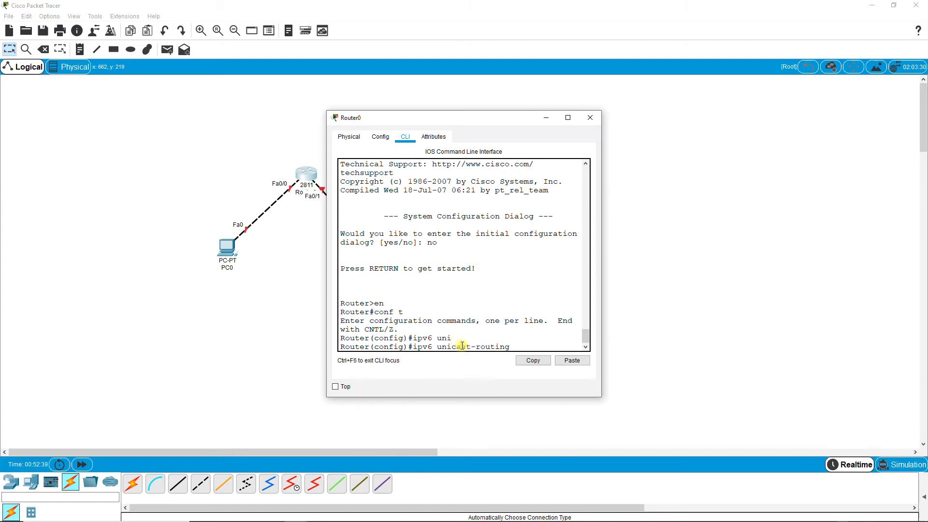
pyautogui.press('Return')
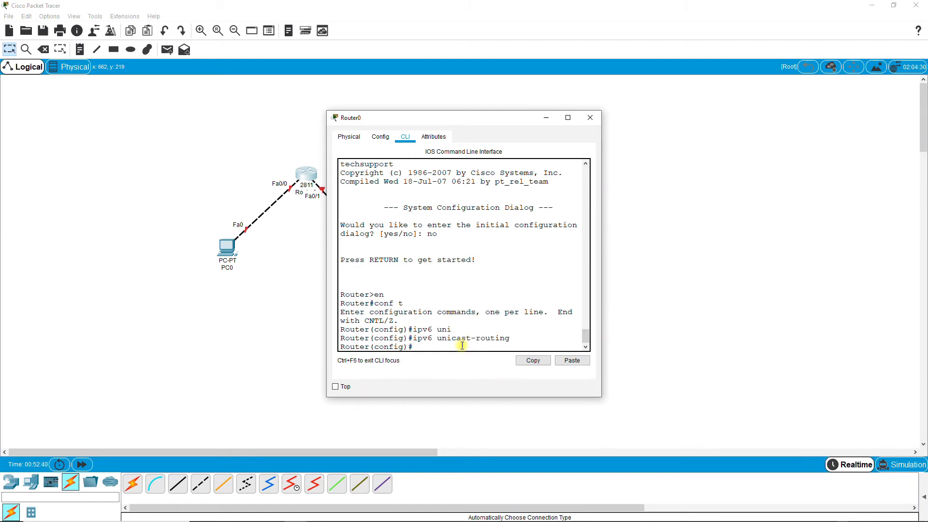
pyautogui.write('int f')
pyautogui.write('0/')
pyautogui.write('0')
# - Assign 2001:DB8:1:2F00::1/64 to FastEthernet0/0 and bring it up with no shutdown
pyautogui.press('Return')
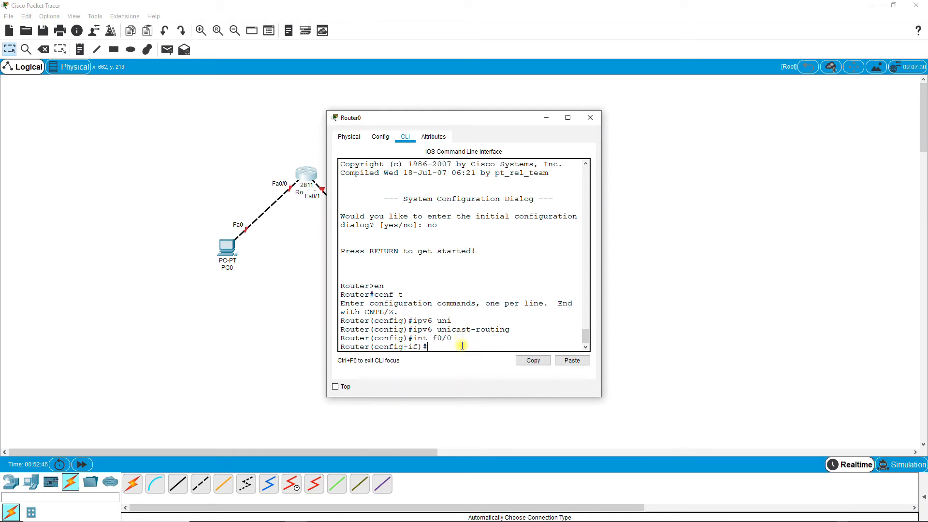
pyautogui.write('ipv')
pyautogui.write('6 add')
pyautogui.click(566, 360)
pyautogui.write('/64')
pyautogui.press('Return')
pyautogui.write('no')
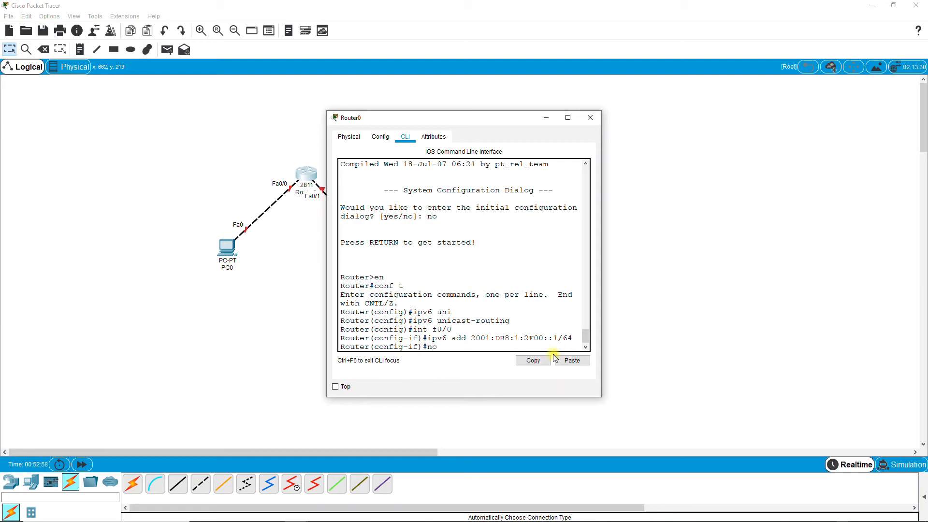
pyautogui.write(' sh')
pyautogui.press('Tab')
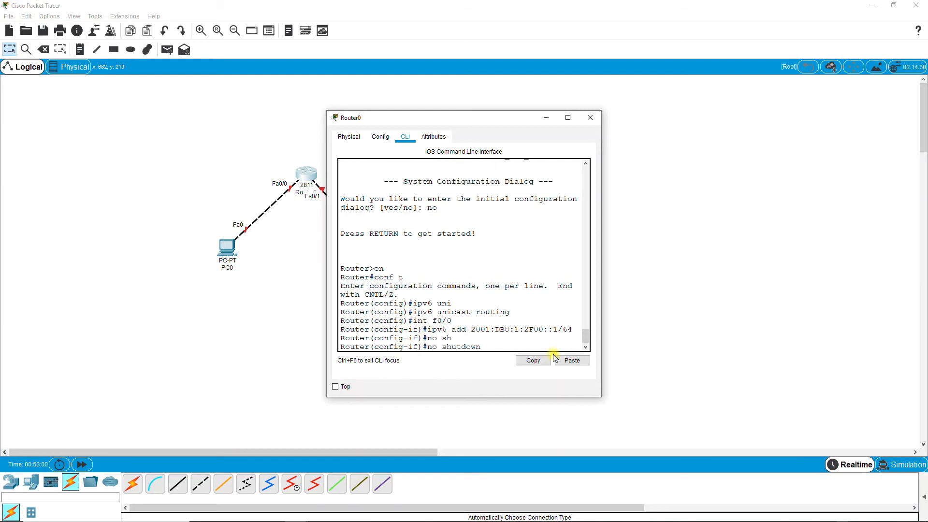
pyautogui.press('Return')
pyautogui.press('Return')
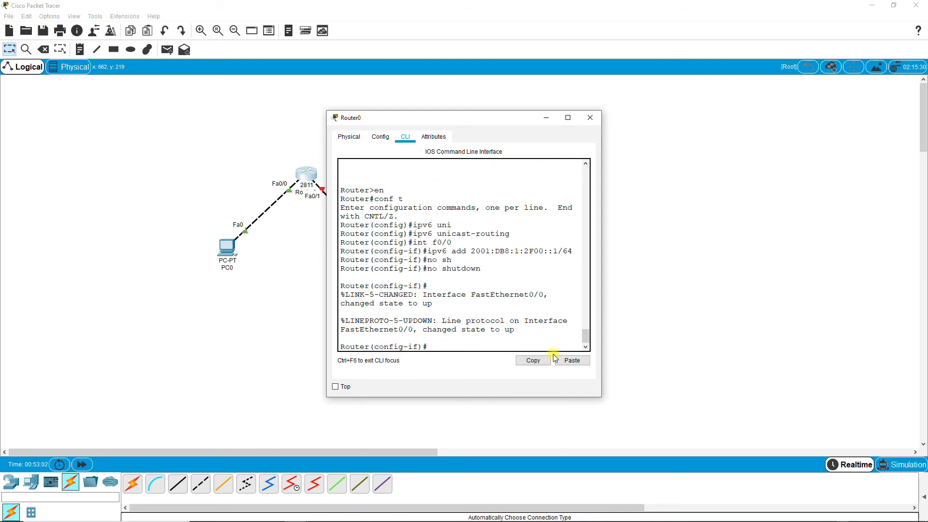
pyautogui.write('i')
pyautogui.write('nt f0')
pyautogui.write('/1')
# - Assign 2001:DB8:1:2F80::1/64 to FastEthernet0/1 and bring it up with no shutdown
pyautogui.press('Return')
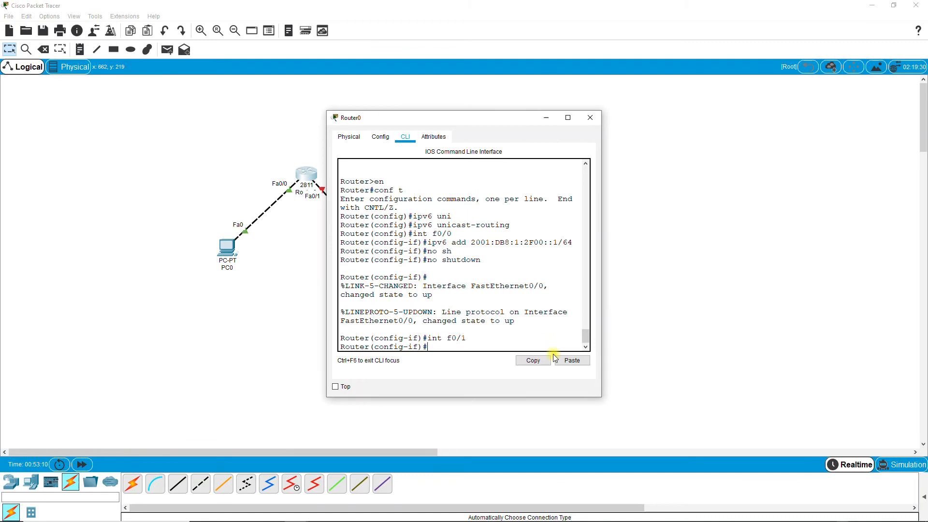
pyautogui.write('no shutdown')
pyautogui.press('Up')
pyautogui.press('Up')
pyautogui.press('Return')
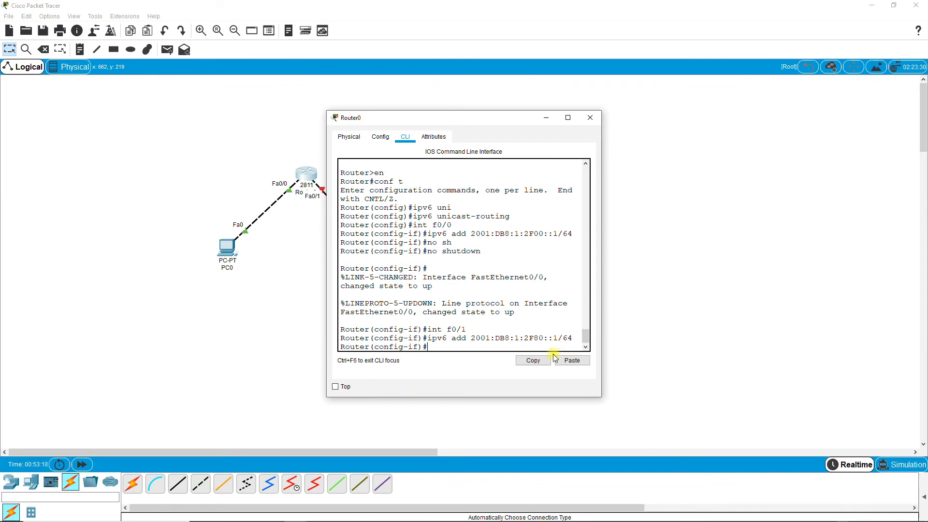
pyautogui.write('no hs')
pyautogui.press('Tab')
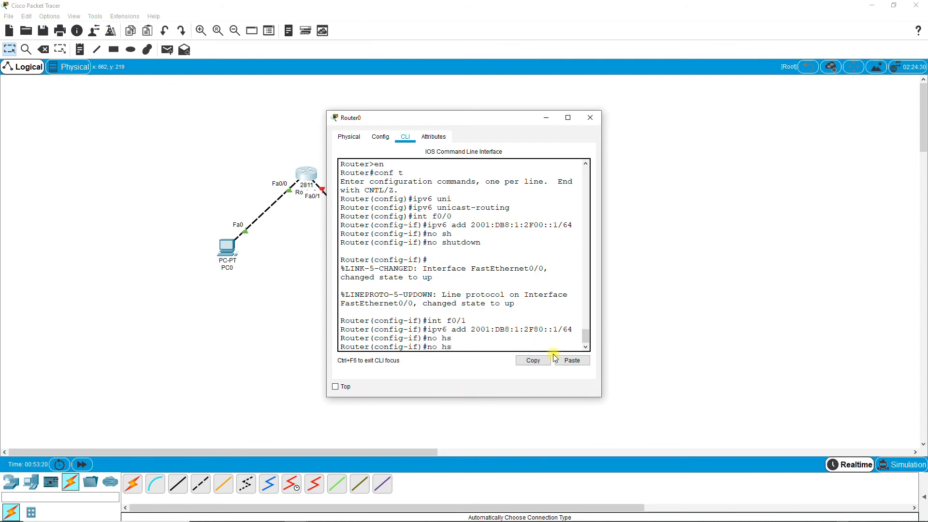
pyautogui.press('BackSpace')
pyautogui.write('sh')
pyautogui.press('Tab')
pyautogui.press('Return')
pyautogui.press('Return')
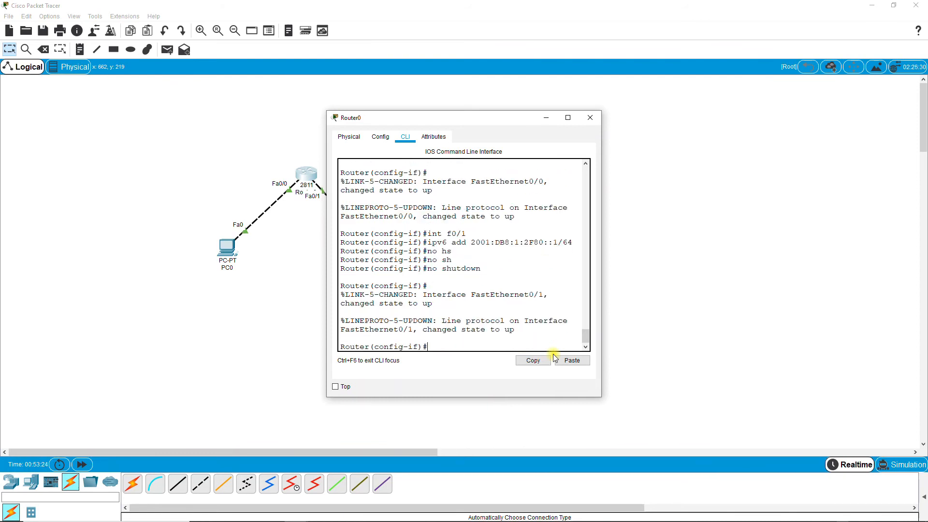
pyautogui.click(640, 320)
# - From PC0's command prompt, ping 2001:db8:1:2f80::2 twice with replies received
pyautogui.click(232, 250)
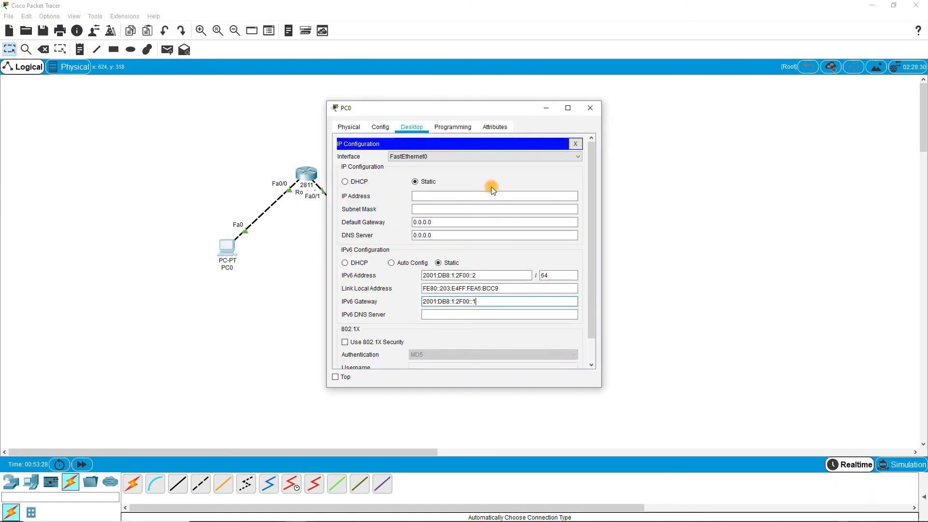
pyautogui.click(468, 130)
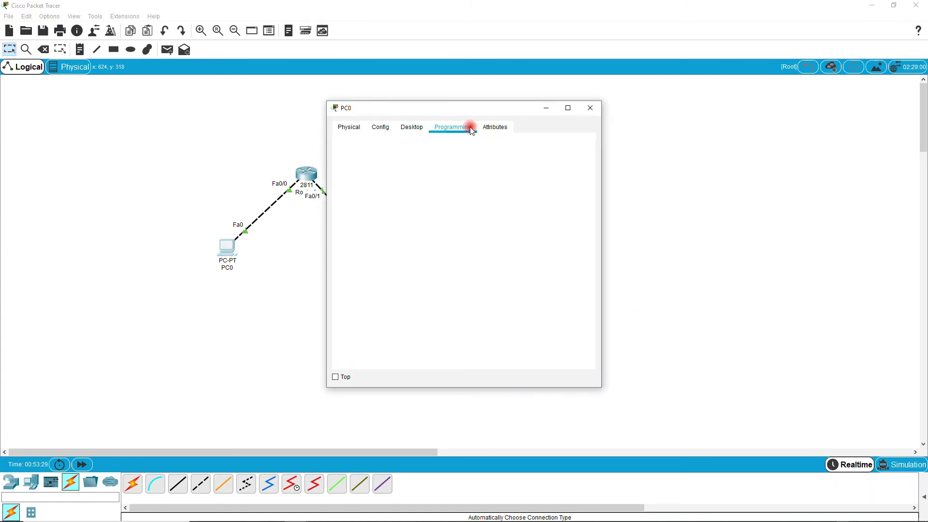
pyautogui.click(411, 127)
pyautogui.click(575, 142)
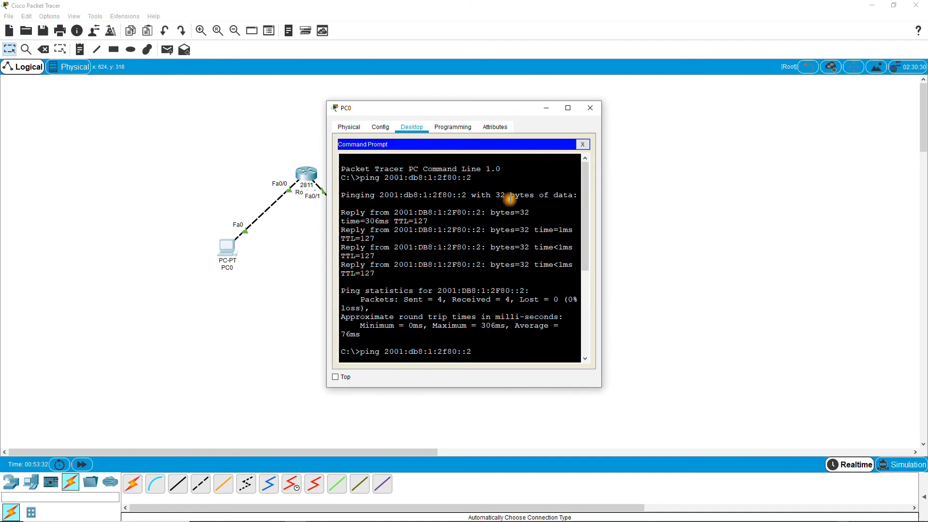
pyautogui.press('Return')
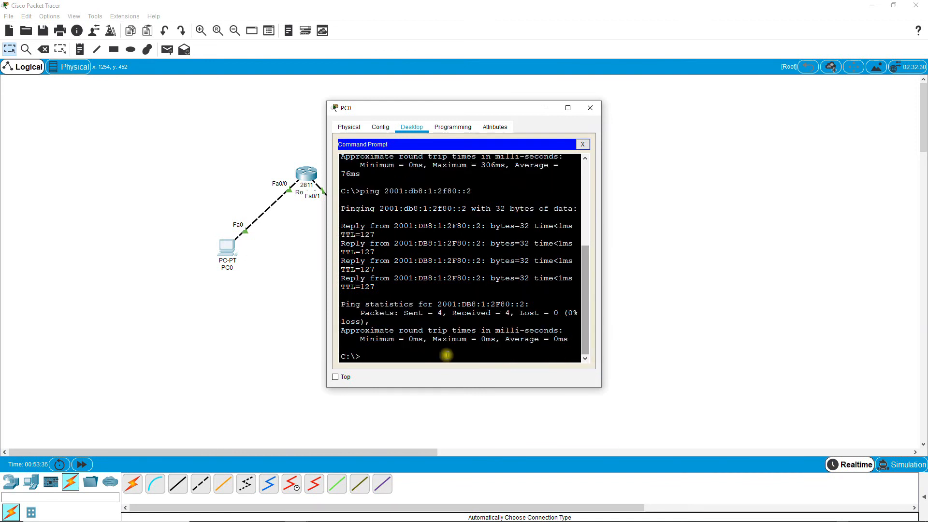
pyautogui.press('Up')
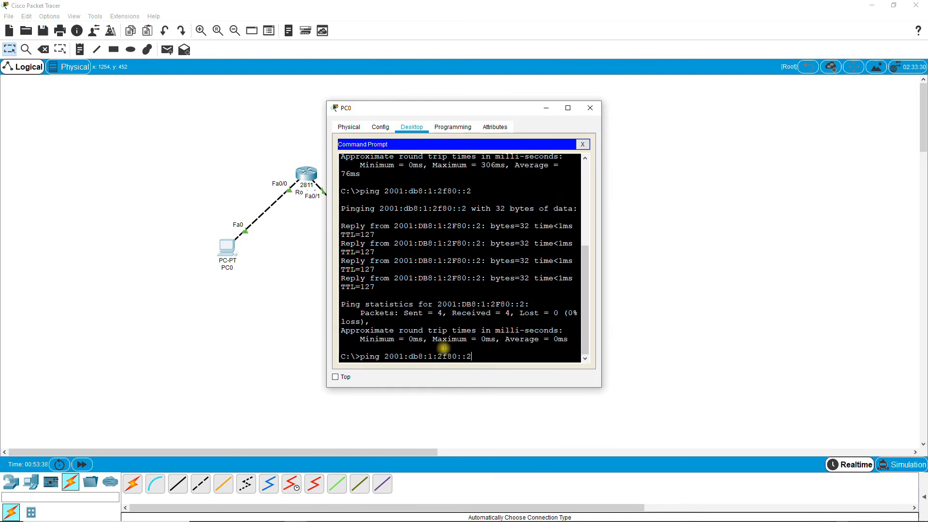
pyautogui.press('Return')
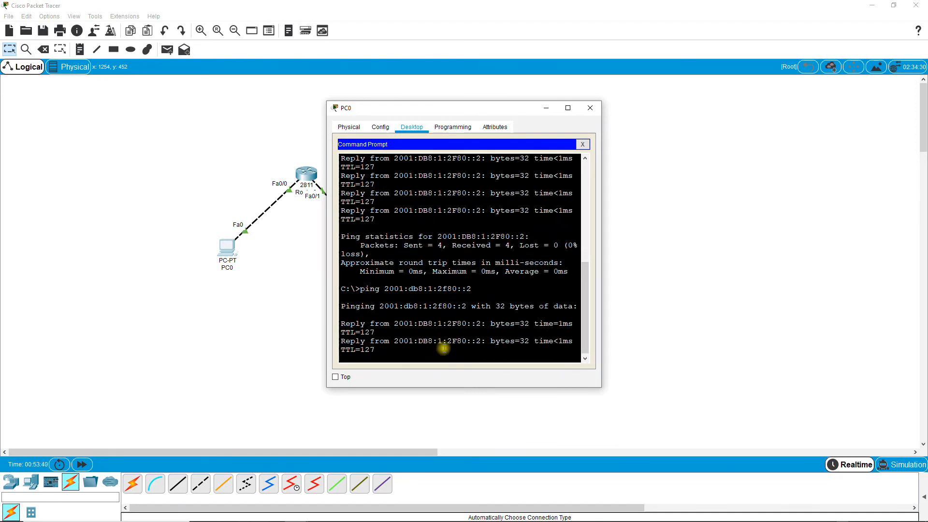